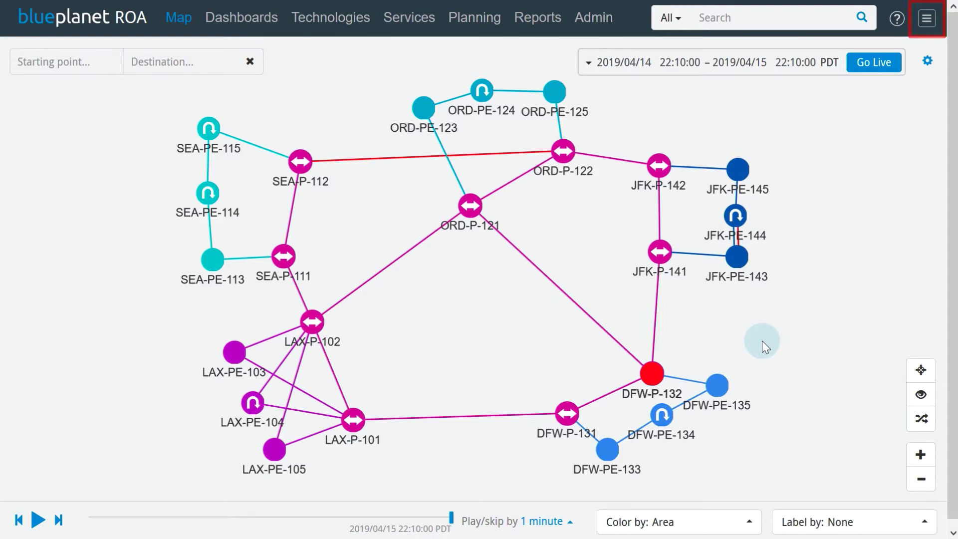
Bring up the topology selection with All Topologies chosen.
{"action": "left_click", "coordinate": [923, 23]}
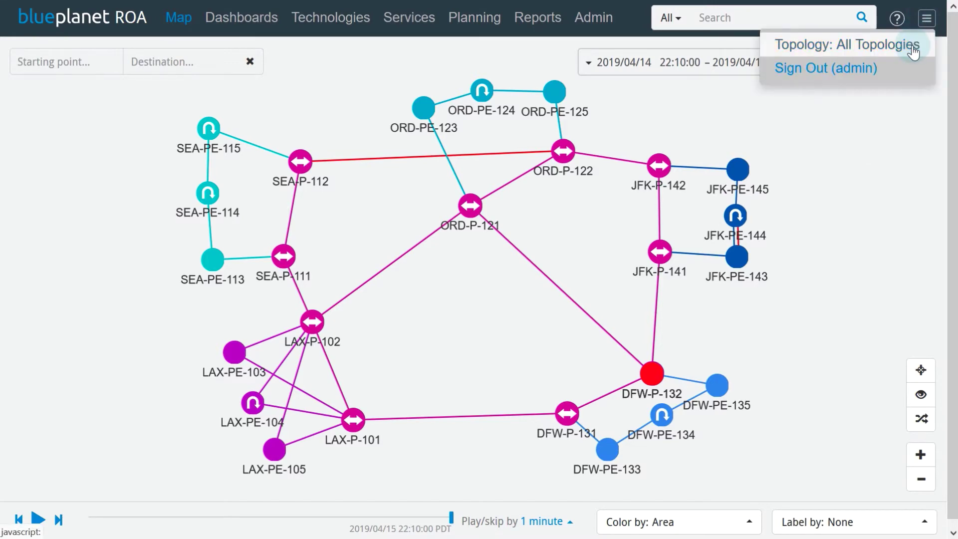
{"action": "left_click", "coordinate": [853, 45]}
{"action": "left_click", "coordinate": [683, 105]}
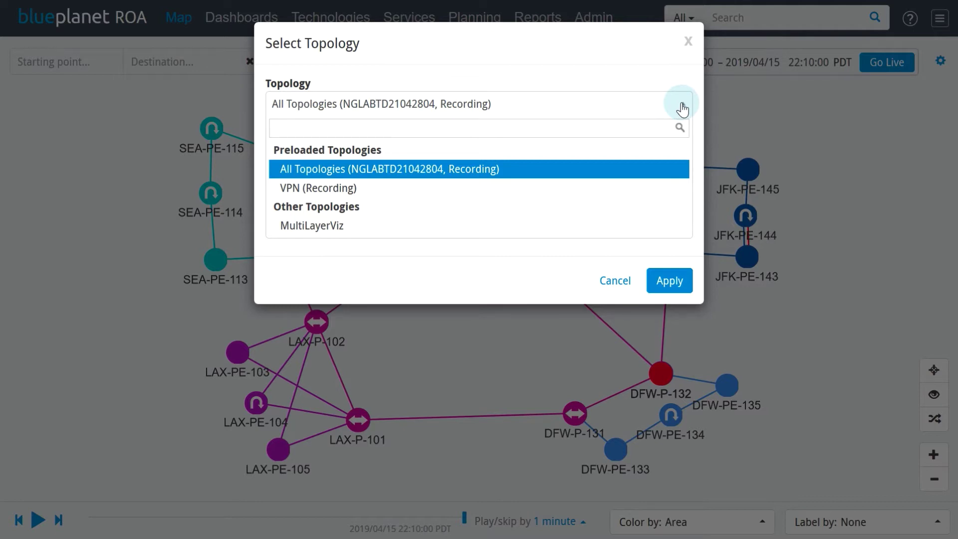
{"action": "left_click", "coordinate": [682, 109]}
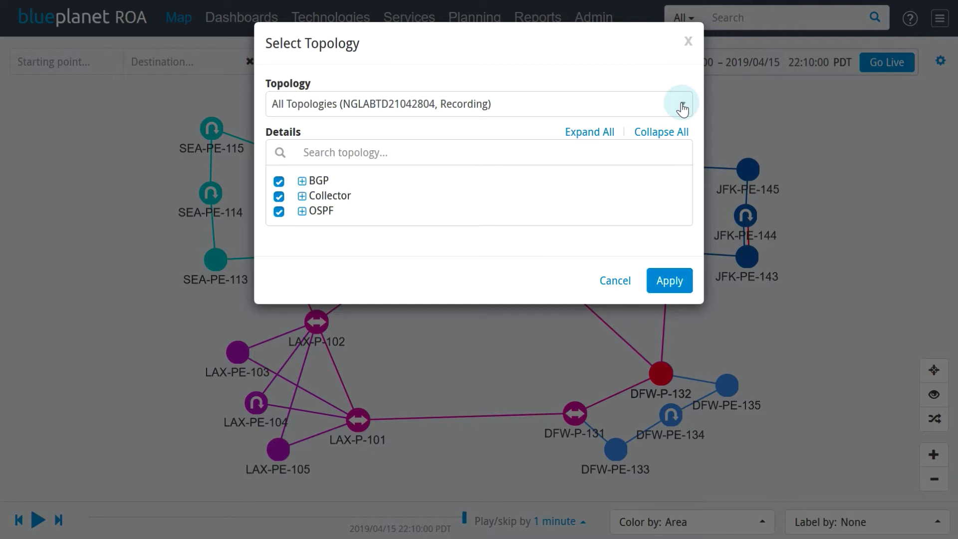
Expand all groups, exclude AS65000/IPv6, AS65000/VPN and VPLS, and apply to the map.
{"action": "left_click", "coordinate": [581, 135]}
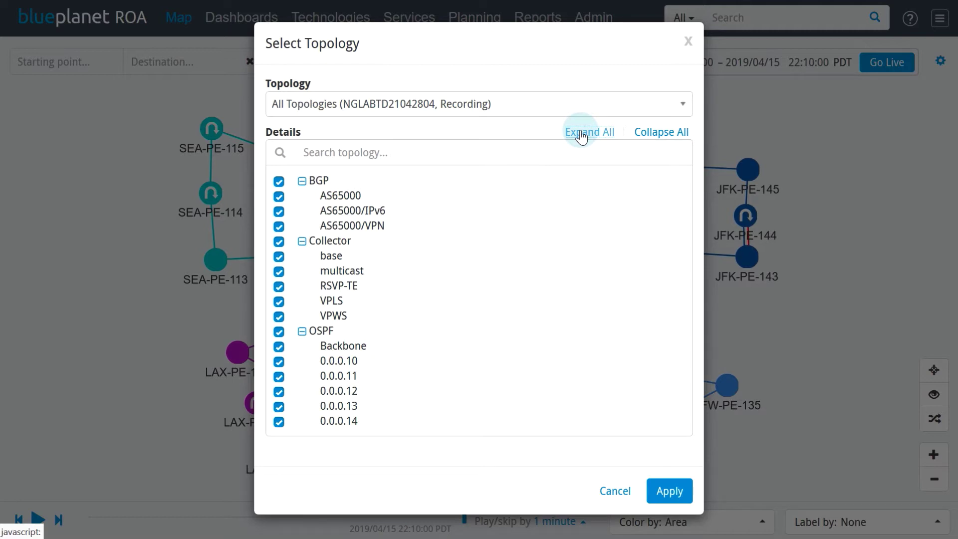
{"action": "left_click", "coordinate": [278, 212]}
{"action": "left_click", "coordinate": [279, 226]}
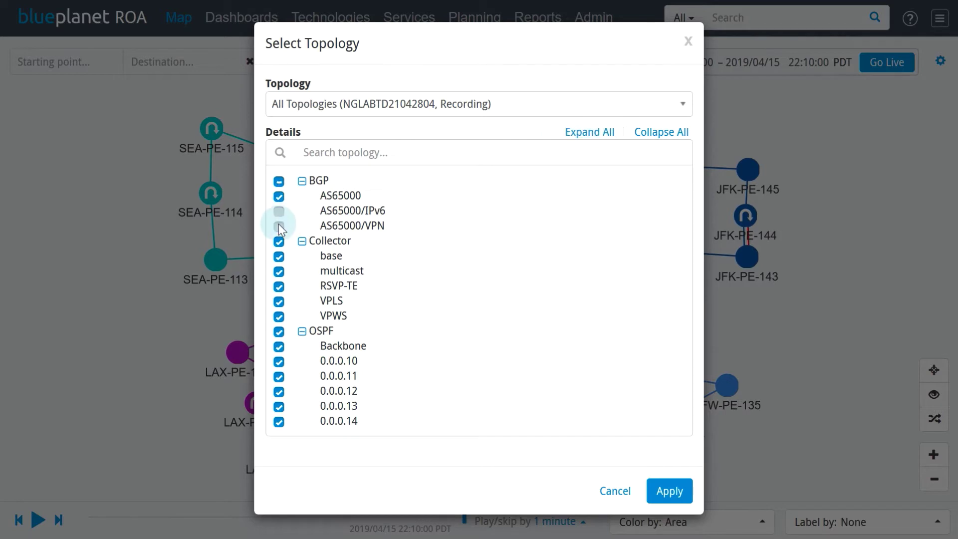
{"action": "left_click", "coordinate": [279, 302]}
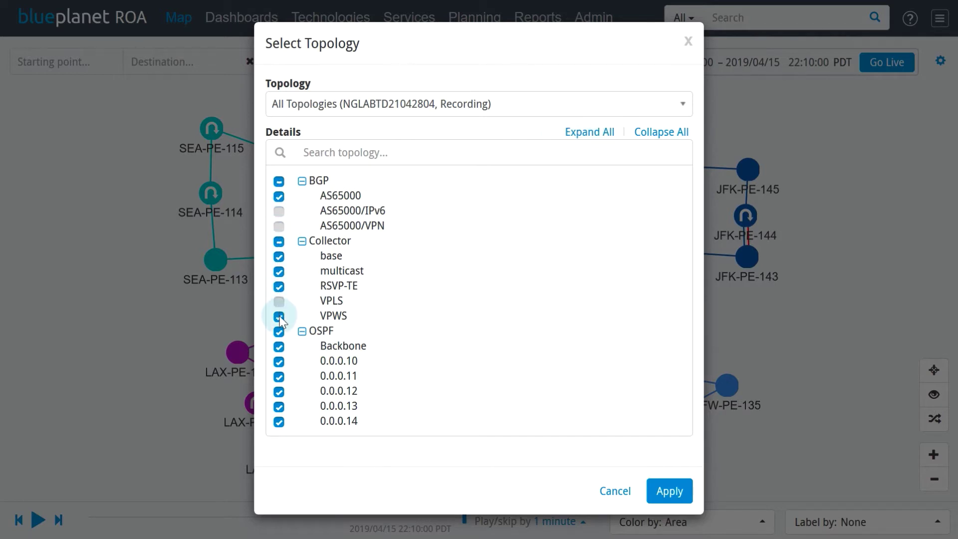
{"action": "left_click", "coordinate": [669, 494]}
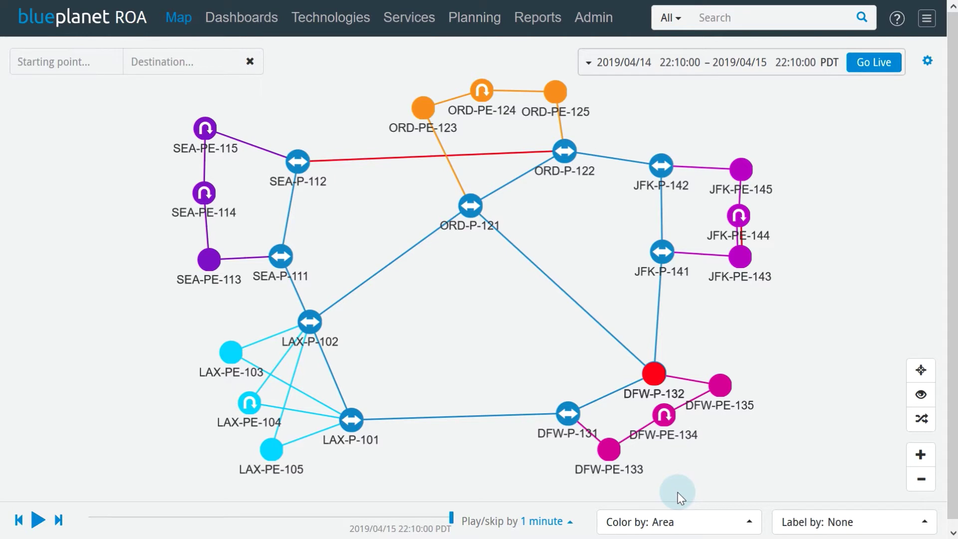
Select router ORD-P-121 and drag it down and to the right on the map.
{"action": "left_click", "coordinate": [474, 207]}
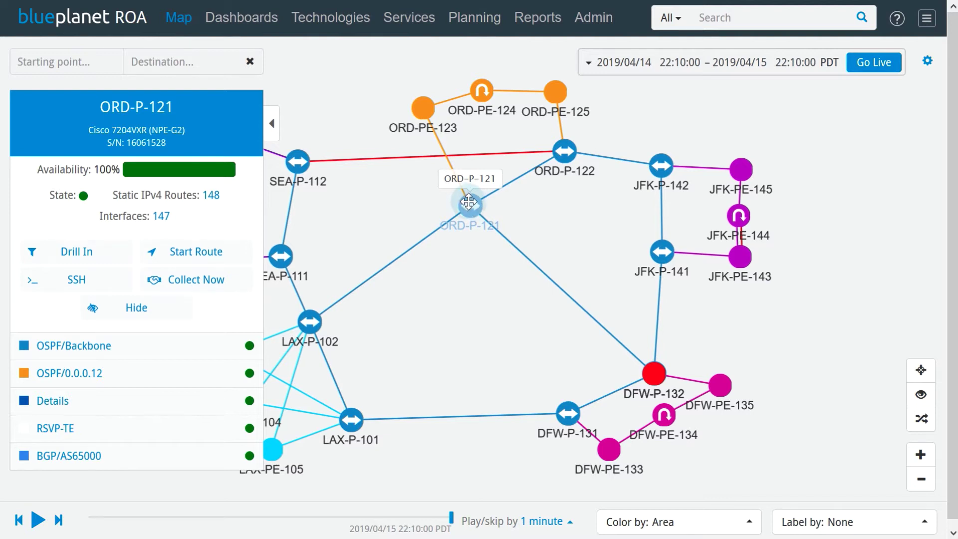
{"action": "left_click_drag", "start_coordinate": [474, 207], "coordinate": [419, 244]}
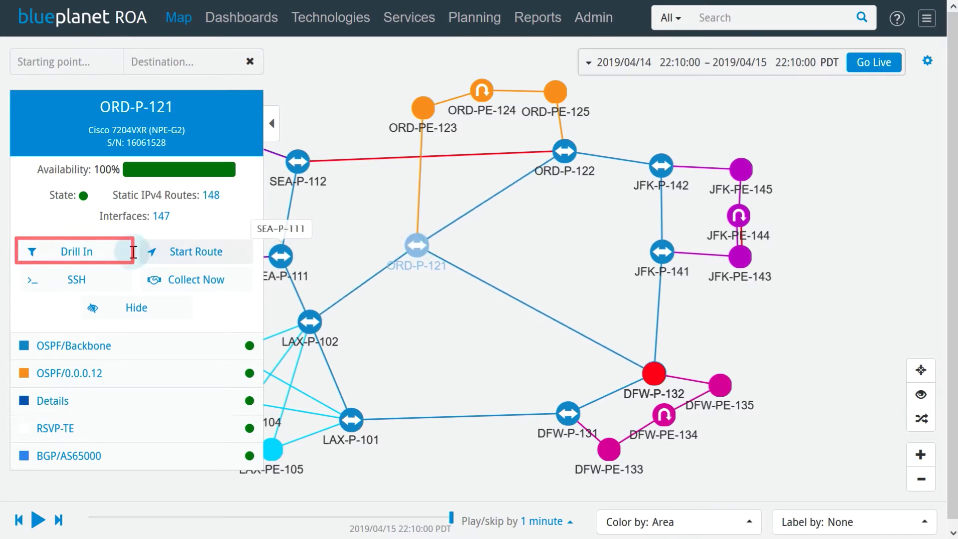
Review the ORD-P-121 device summary page, then return to the topology map.
{"action": "left_click", "coordinate": [87, 257]}
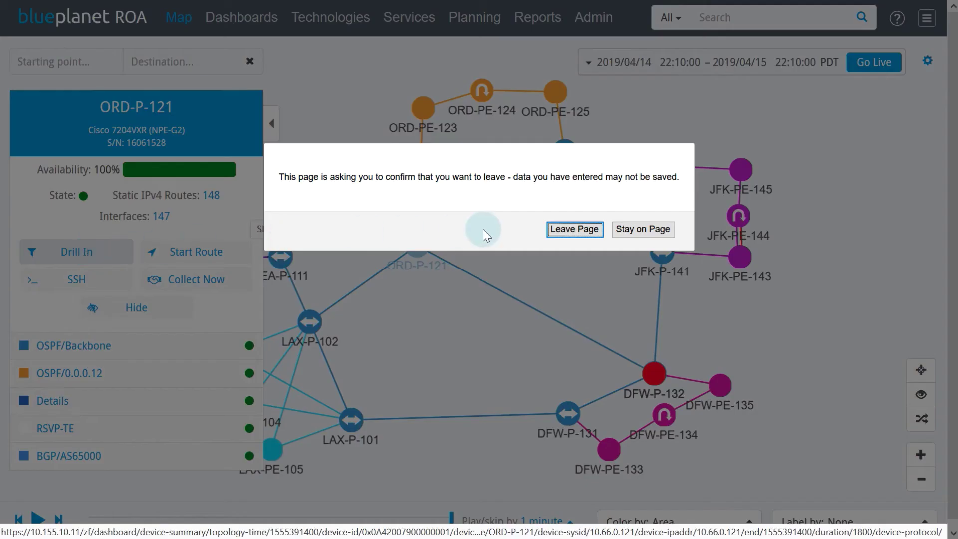
{"action": "left_click", "coordinate": [574, 229]}
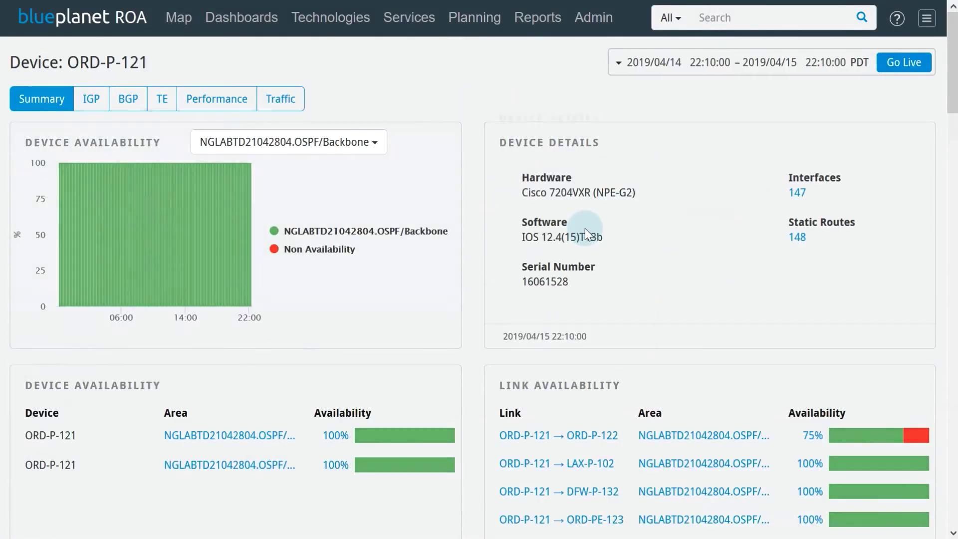
{"action": "scroll", "coordinate": [591, 222], "scroll_direction": "down", "scroll_amount": 5}
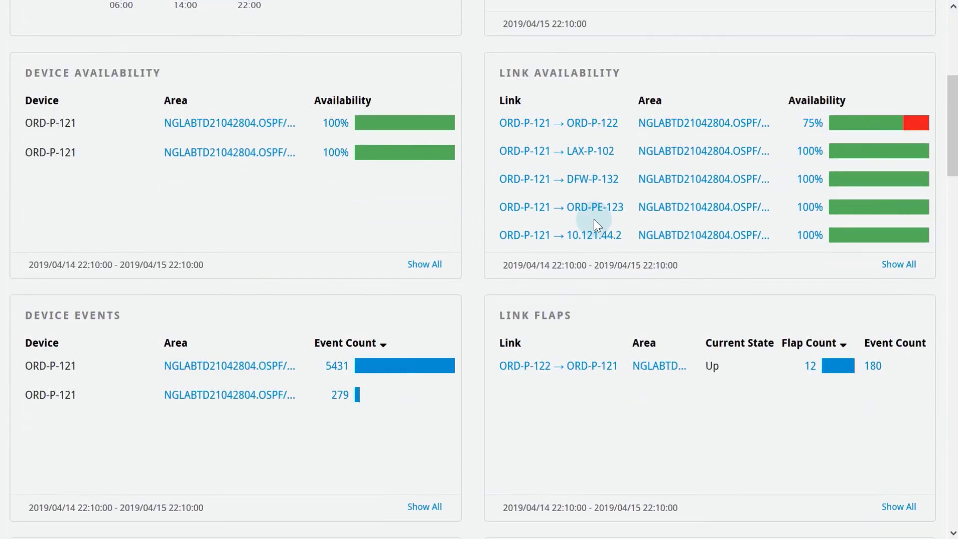
{"action": "scroll", "coordinate": [594, 220], "scroll_direction": "down", "scroll_amount": 8}
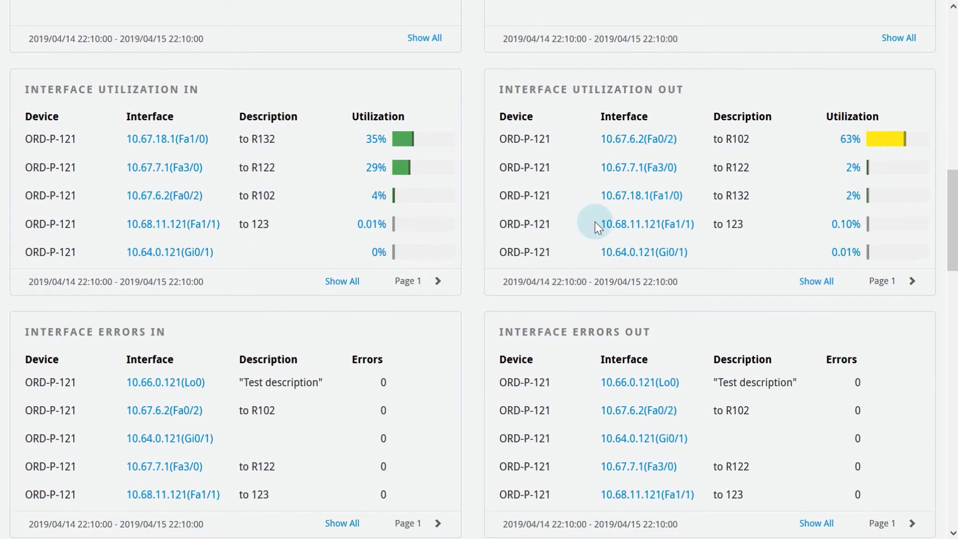
{"action": "scroll", "coordinate": [596, 225], "scroll_direction": "down", "scroll_amount": 10}
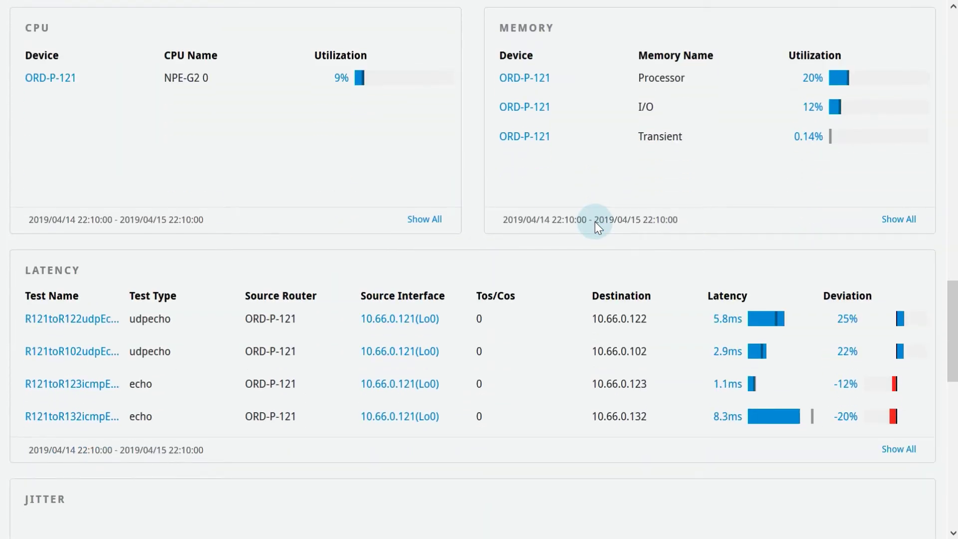
{"action": "scroll", "coordinate": [595, 221], "scroll_direction": "up", "scroll_amount": 20}
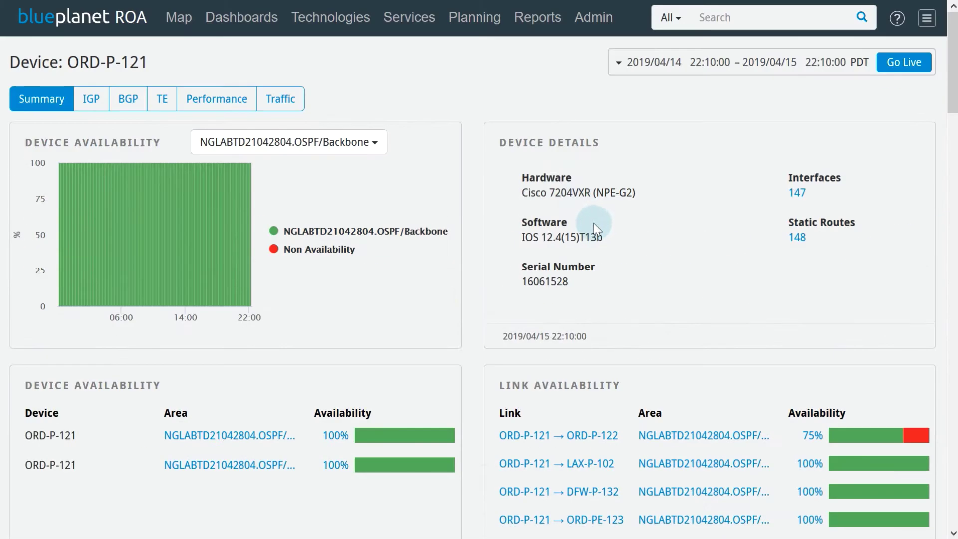
{"action": "left_click", "coordinate": [181, 26]}
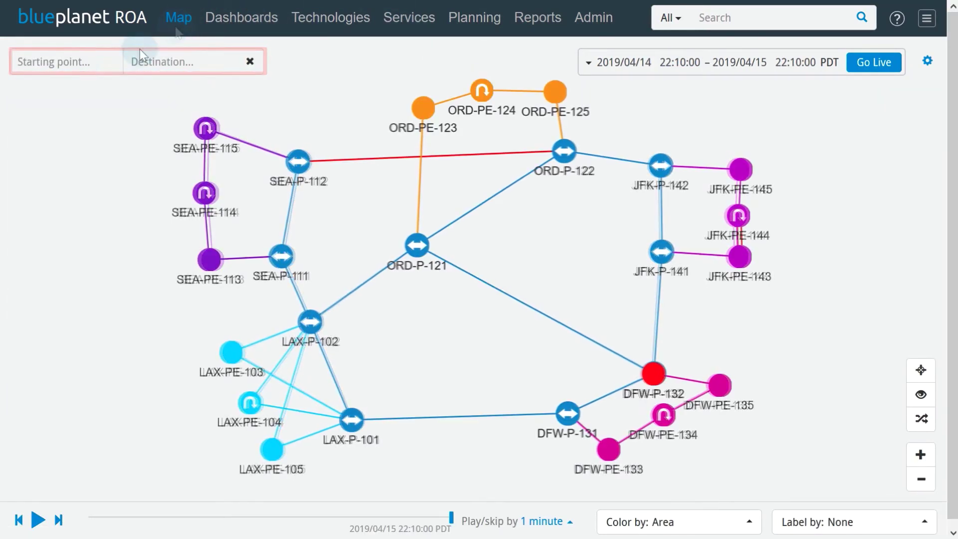
Draw the route from starting point SEA-PE-113 to destination JFK-PE-143.
{"action": "left_click", "coordinate": [79, 64]}
{"action": "type", "text": "SEA-PE-113"}
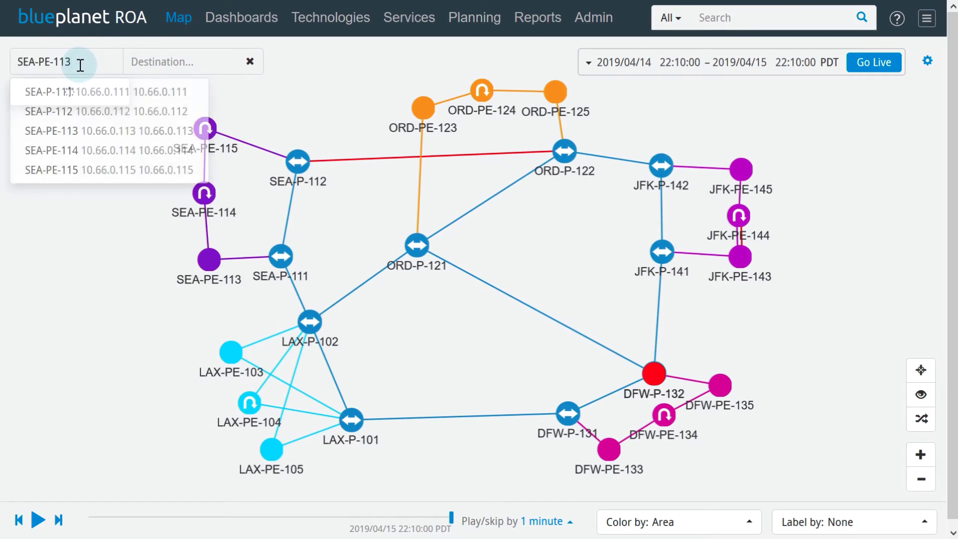
{"action": "key", "text": "Return"}
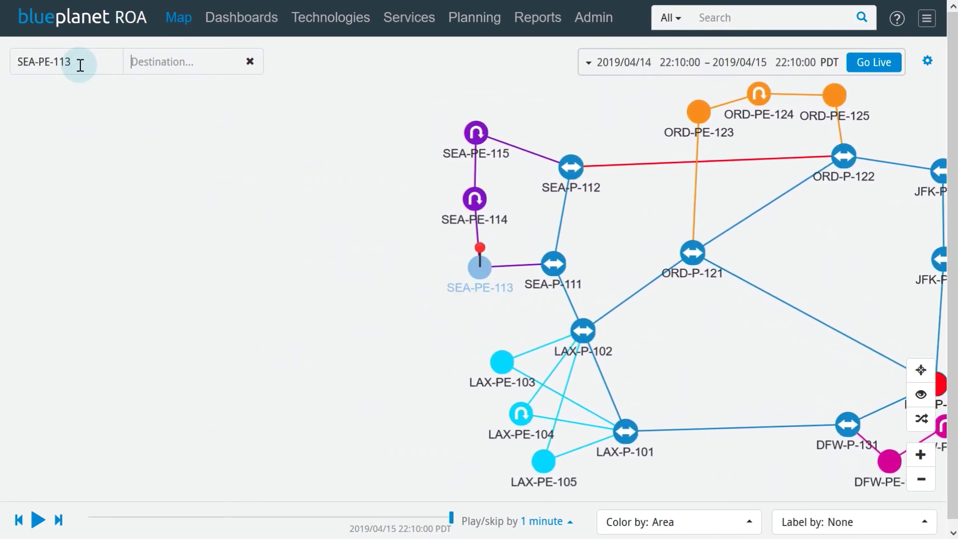
{"action": "type", "text": "JFK-PE-143"}
{"action": "key", "text": "Return"}
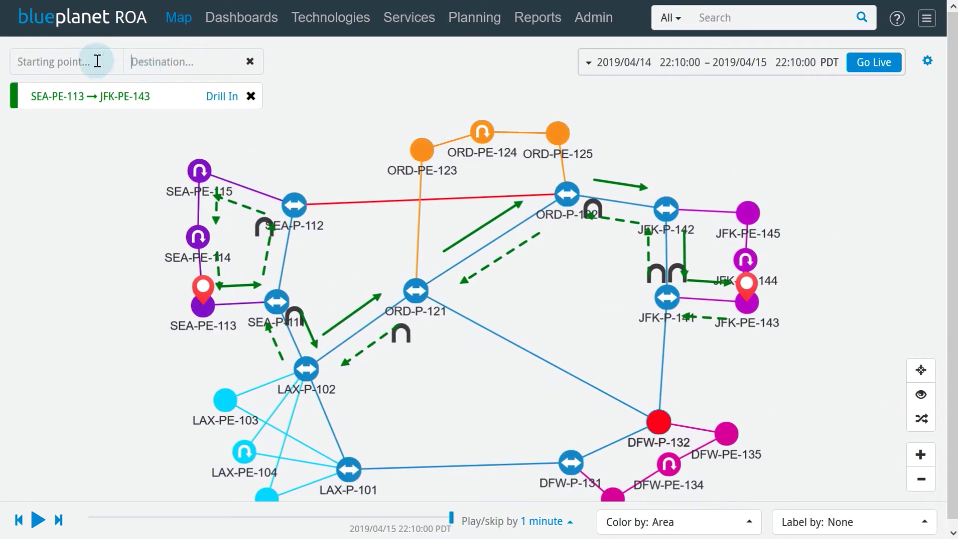
Pick DFW-P-131 as a new starting point, then clear the starting point.
{"action": "left_click", "coordinate": [39, 61]}
{"action": "type", "text": "DFW"}
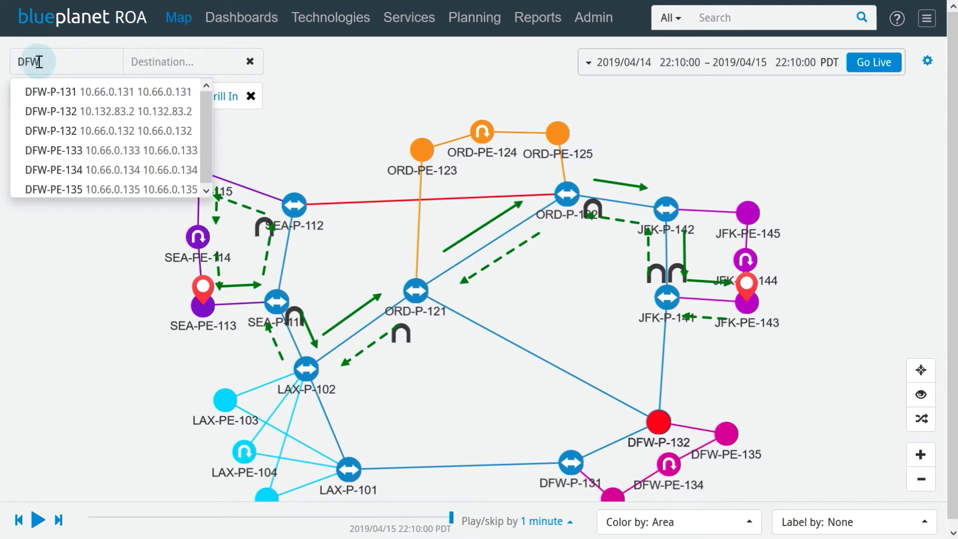
{"action": "left_click", "coordinate": [50, 92]}
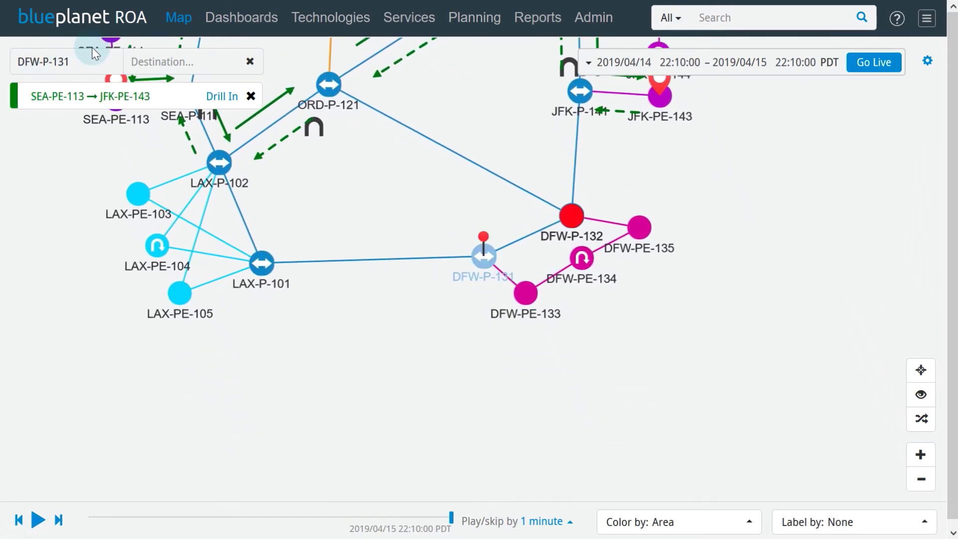
{"action": "left_click", "coordinate": [250, 62]}
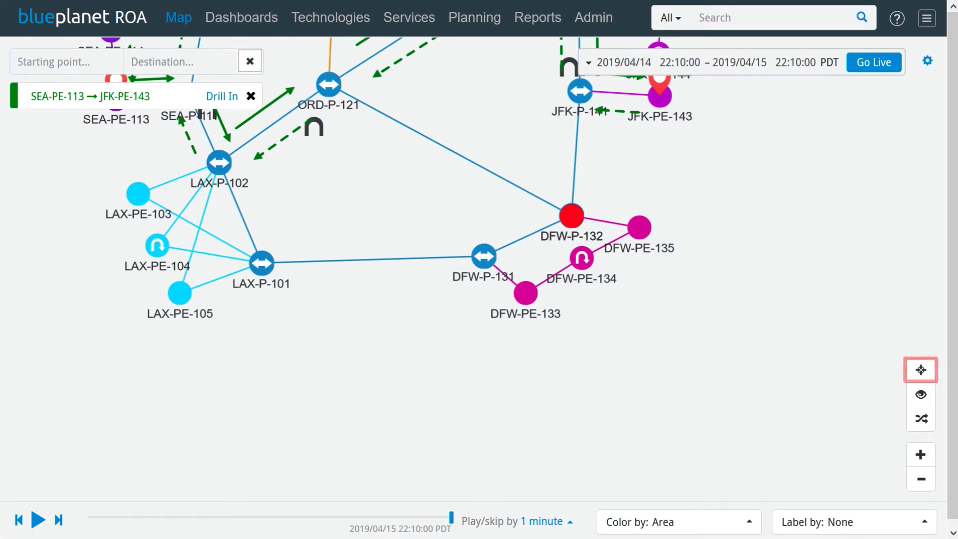
Re-centre the whole network, then toggle the path highlight and the links off and on.
{"action": "left_click", "coordinate": [919, 370]}
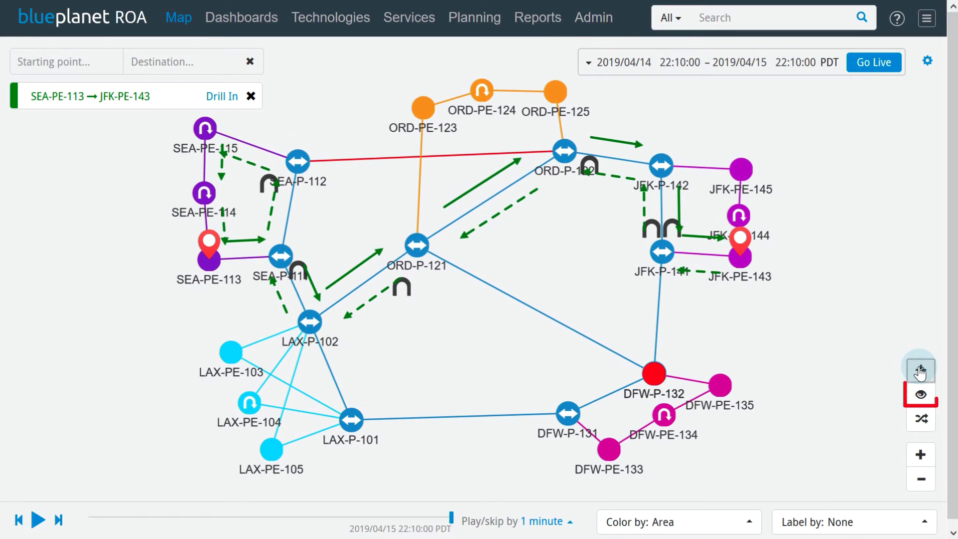
{"action": "left_click", "coordinate": [924, 398]}
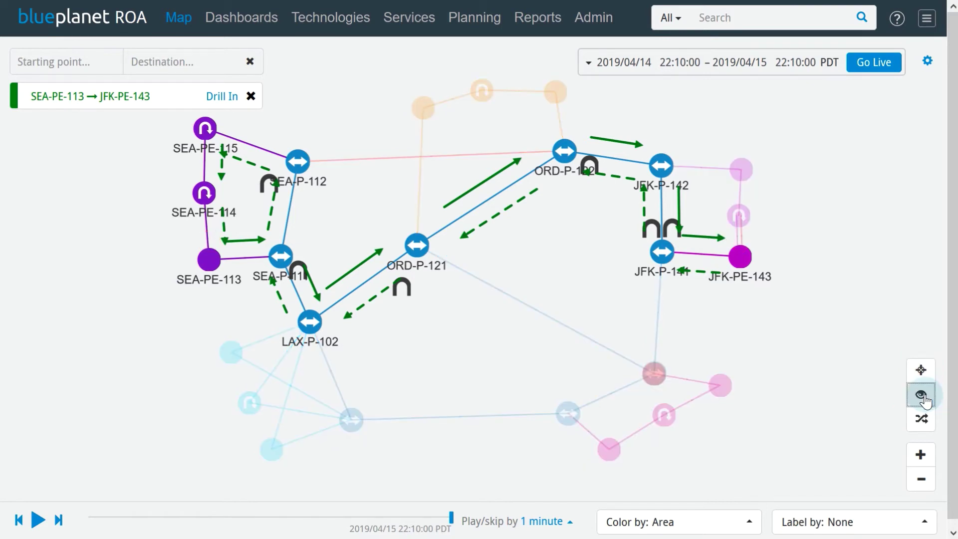
{"action": "left_click", "coordinate": [924, 398]}
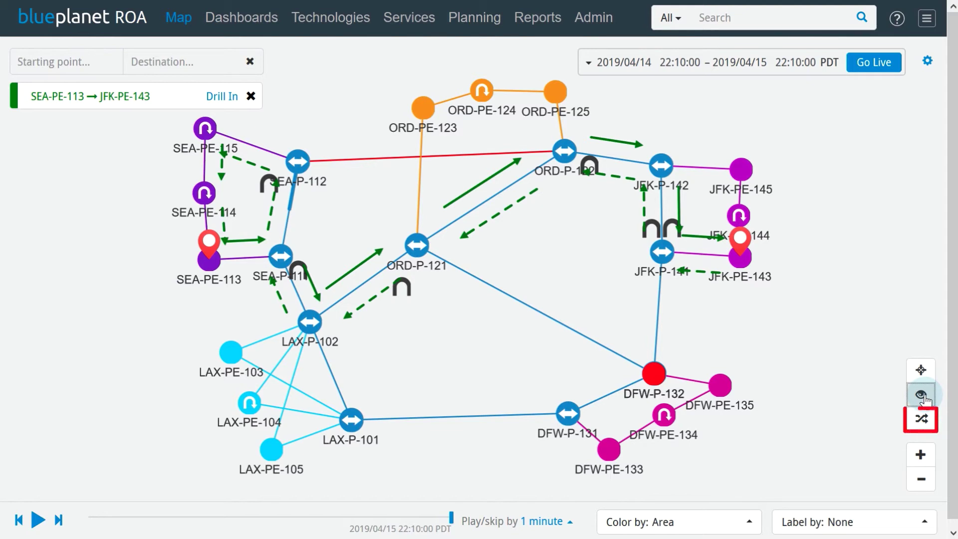
{"action": "left_click", "coordinate": [922, 423]}
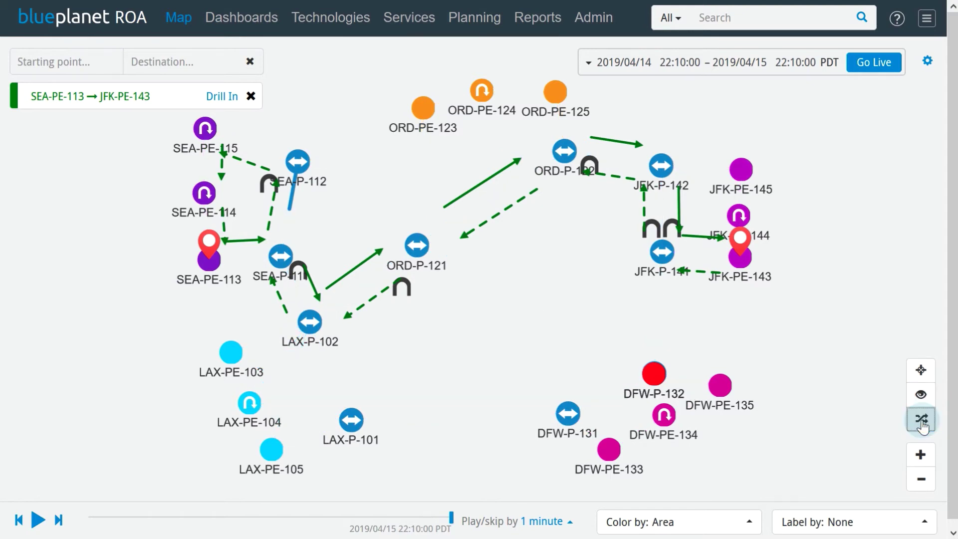
{"action": "left_click", "coordinate": [922, 424]}
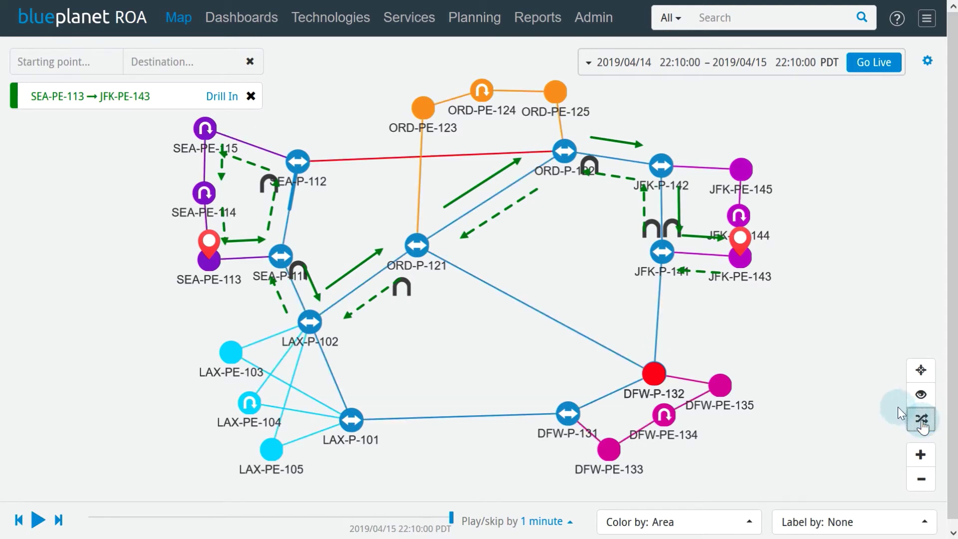
Zoom the map far out, then back in two steps.
{"action": "scroll", "coordinate": [703, 321], "scroll_direction": "down", "scroll_amount": 3}
{"action": "scroll", "coordinate": [703, 321], "scroll_direction": "down", "scroll_amount": 1}
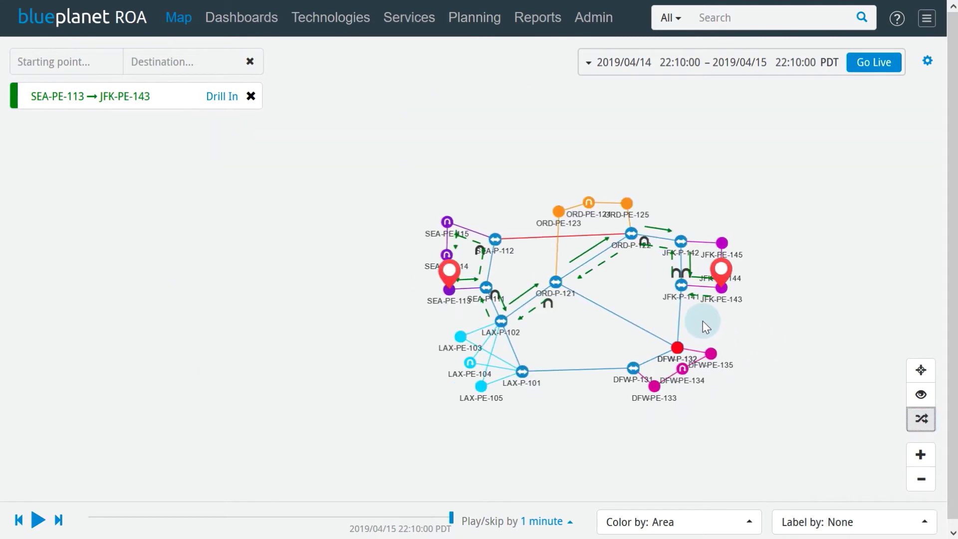
{"action": "scroll", "coordinate": [703, 322], "scroll_direction": "up", "scroll_amount": 5}
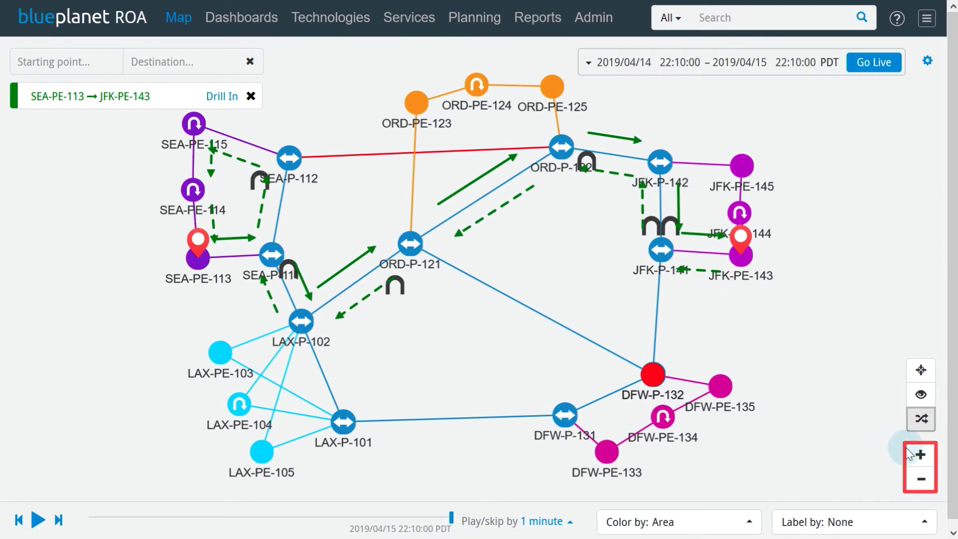
{"action": "left_click", "coordinate": [924, 480]}
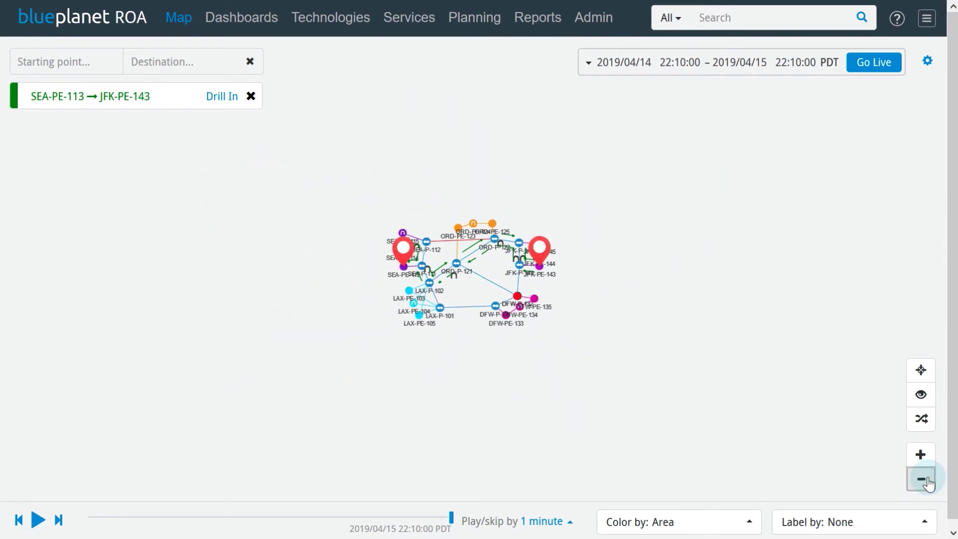
{"action": "left_click", "coordinate": [921, 455]}
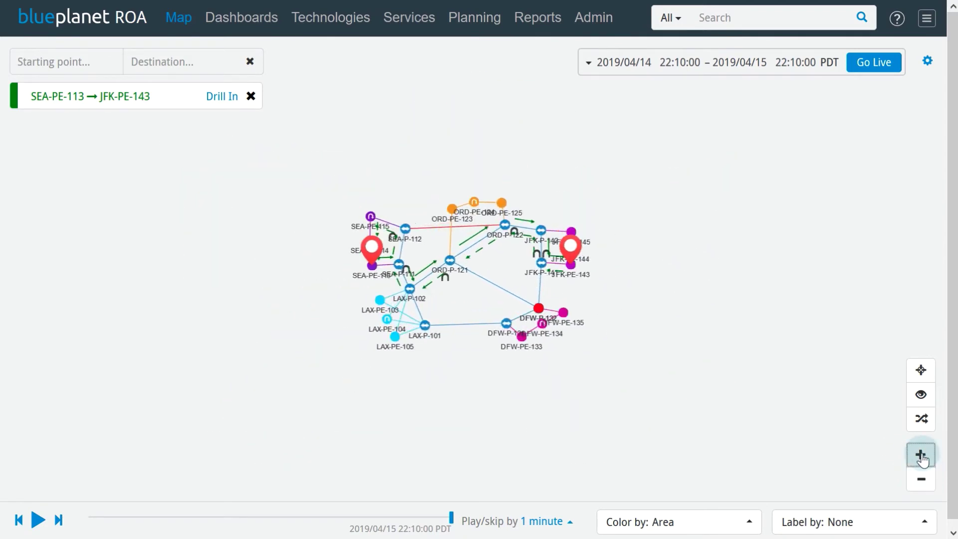
{"action": "left_click", "coordinate": [921, 455]}
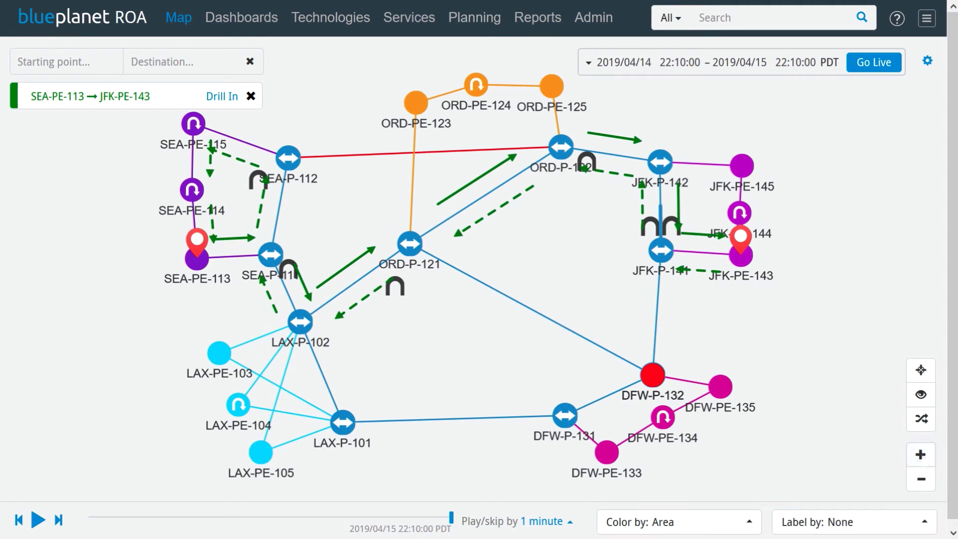
Set Color by to Utilization and Label by to Latency.
{"action": "left_click", "coordinate": [747, 525]}
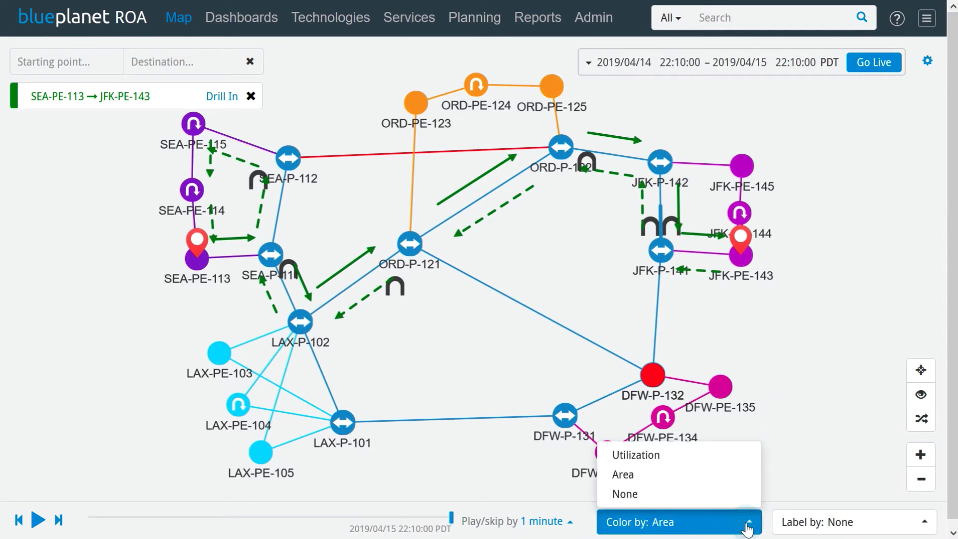
{"action": "left_click", "coordinate": [700, 456]}
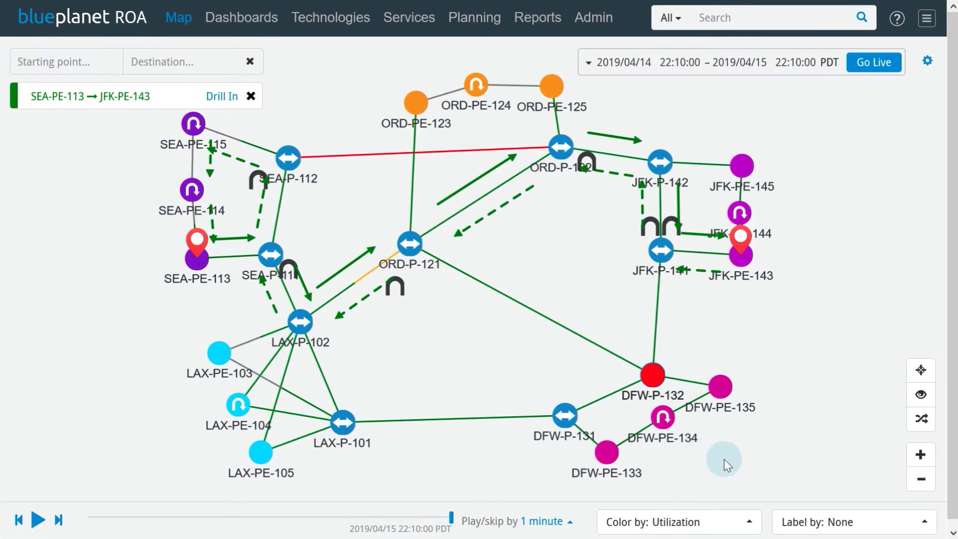
{"action": "left_click", "coordinate": [925, 524]}
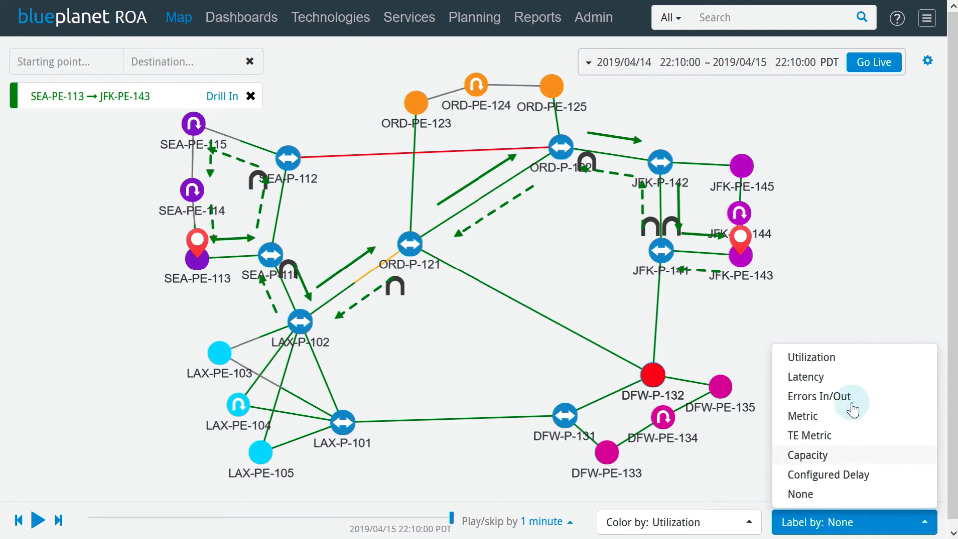
{"action": "left_click", "coordinate": [840, 383]}
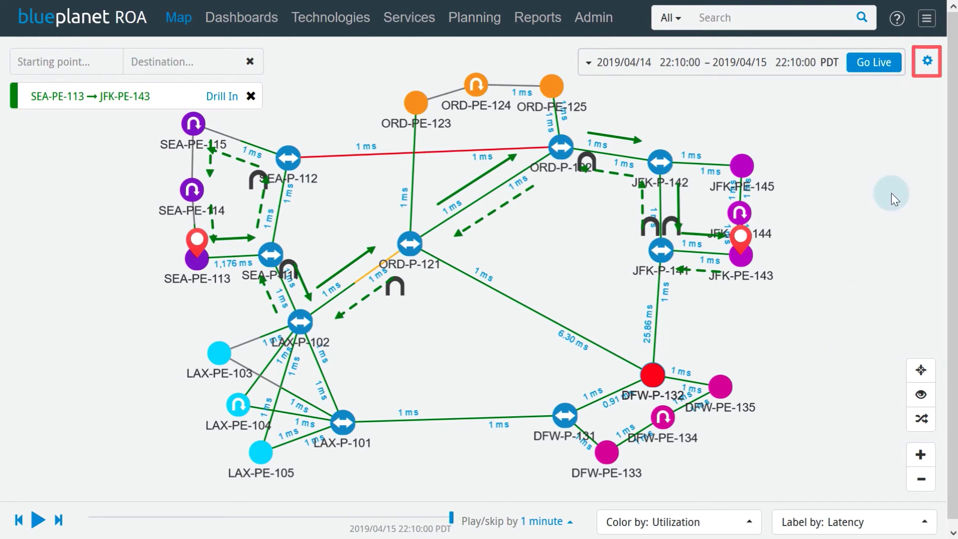
{"action": "left_click", "coordinate": [927, 61]}
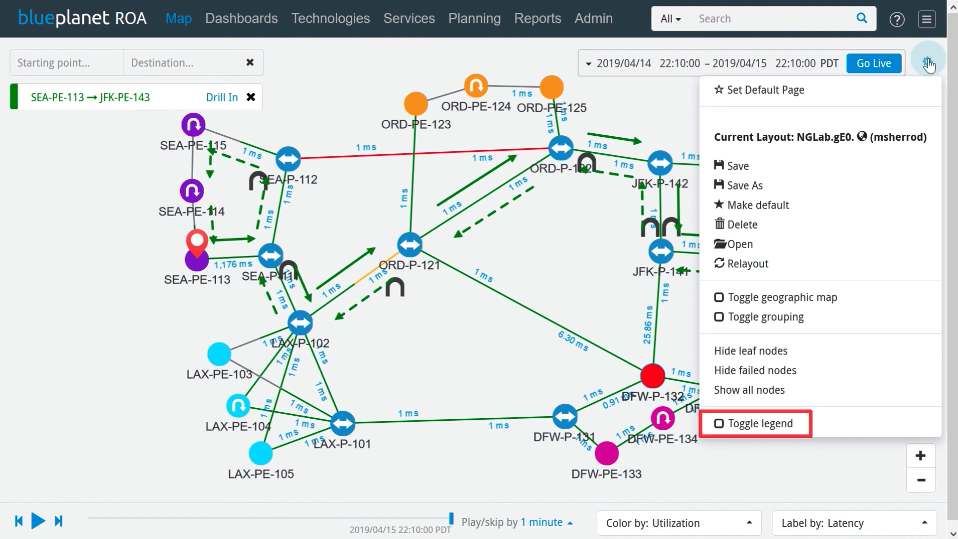
{"action": "left_click", "coordinate": [929, 65]}
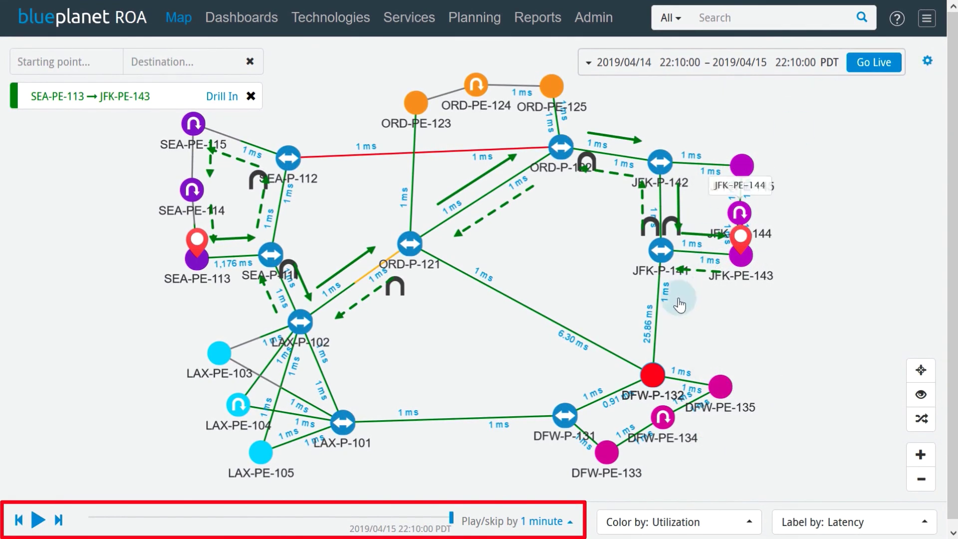
Play back network history in 30-minute steps starting from 2019/04/14 22:10:00.
{"action": "left_click", "coordinate": [569, 522]}
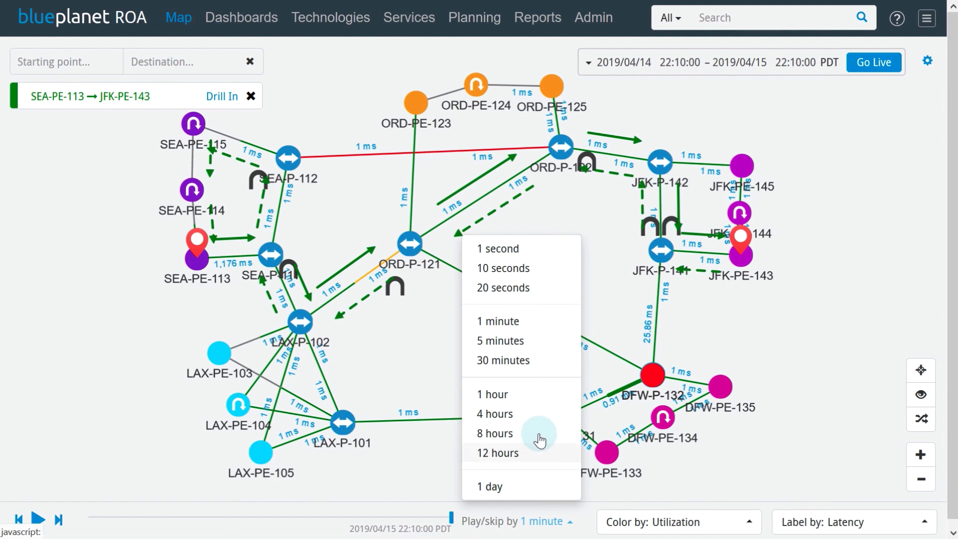
{"action": "left_click", "coordinate": [532, 363]}
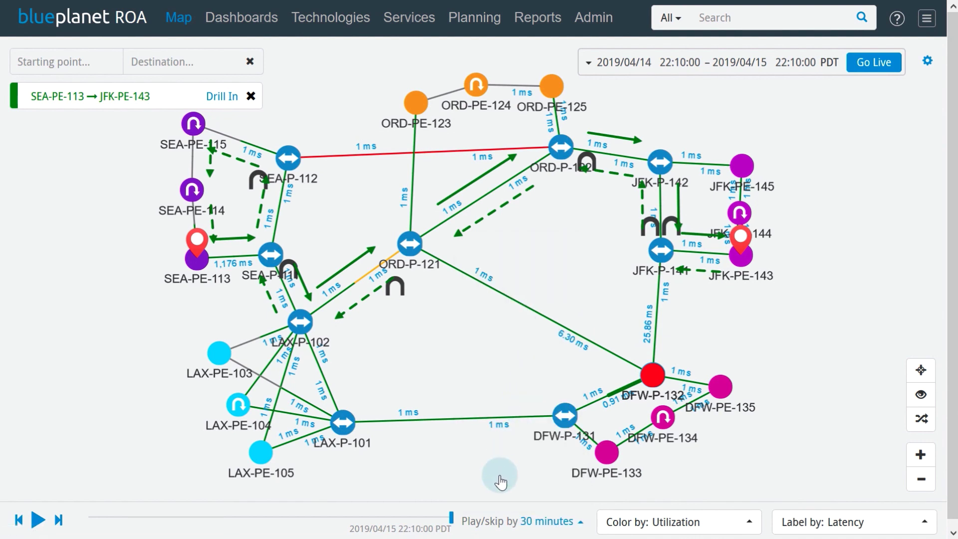
{"action": "left_click_drag", "start_coordinate": [445, 526], "coordinate": [90, 522]}
{"action": "left_click", "coordinate": [38, 520]}
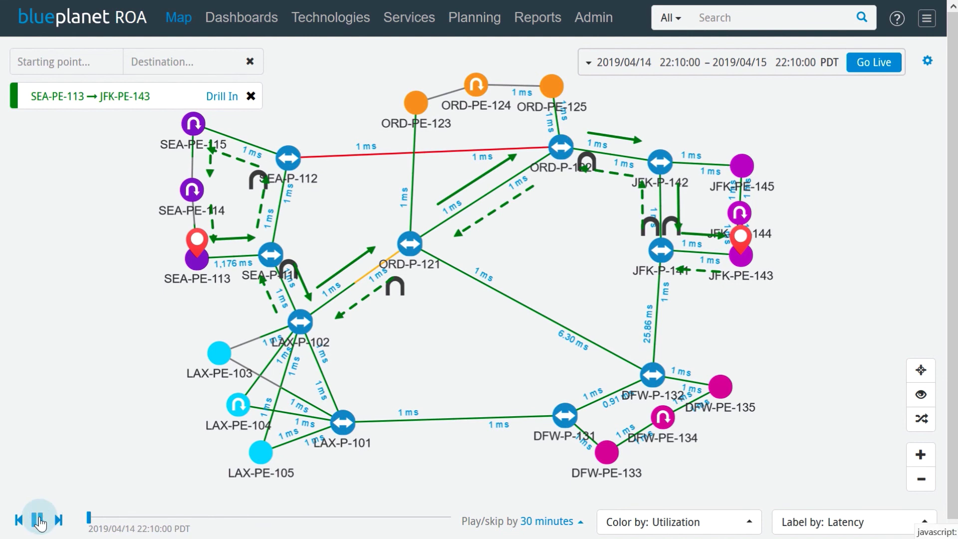